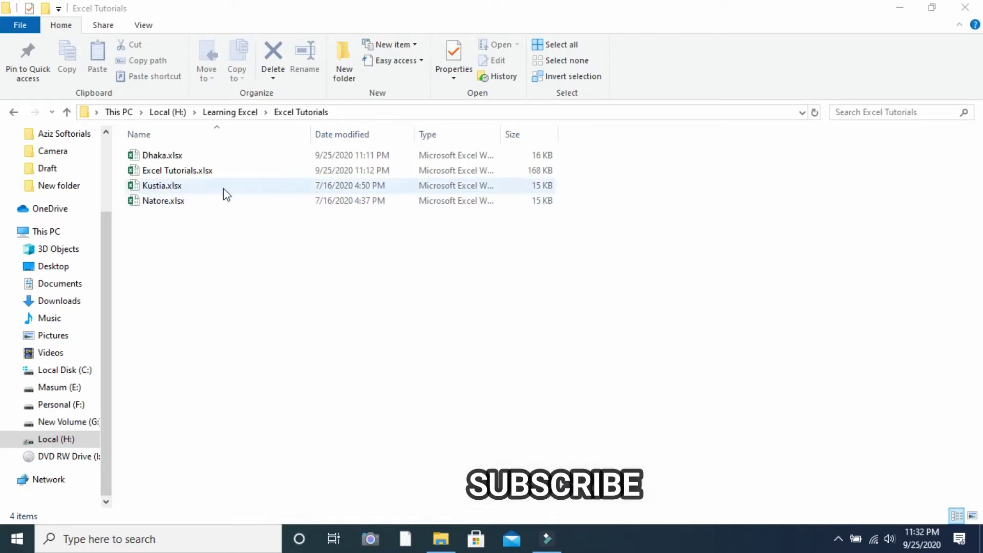
Open Excel Tutorials.xlsx without updating its external links
click(206, 176)
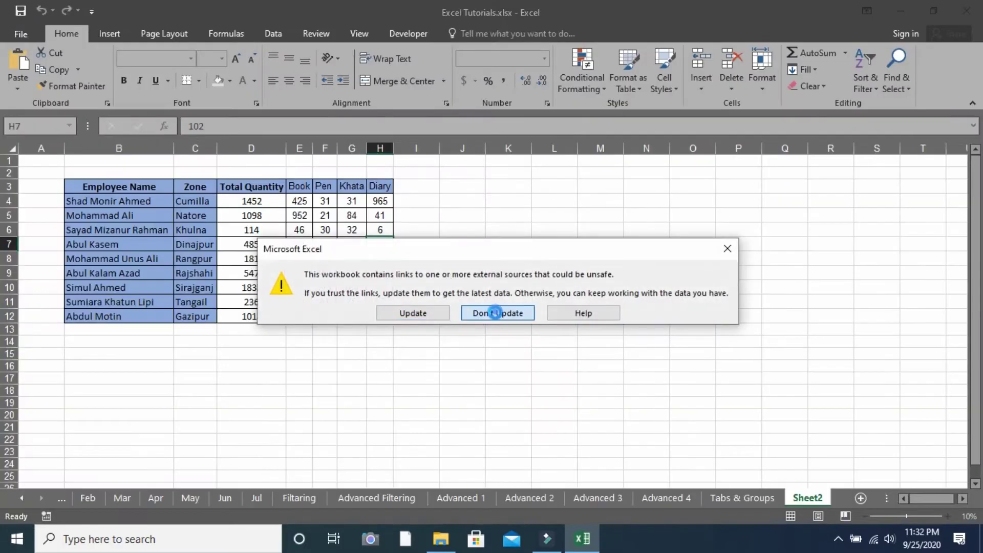
click(505, 313)
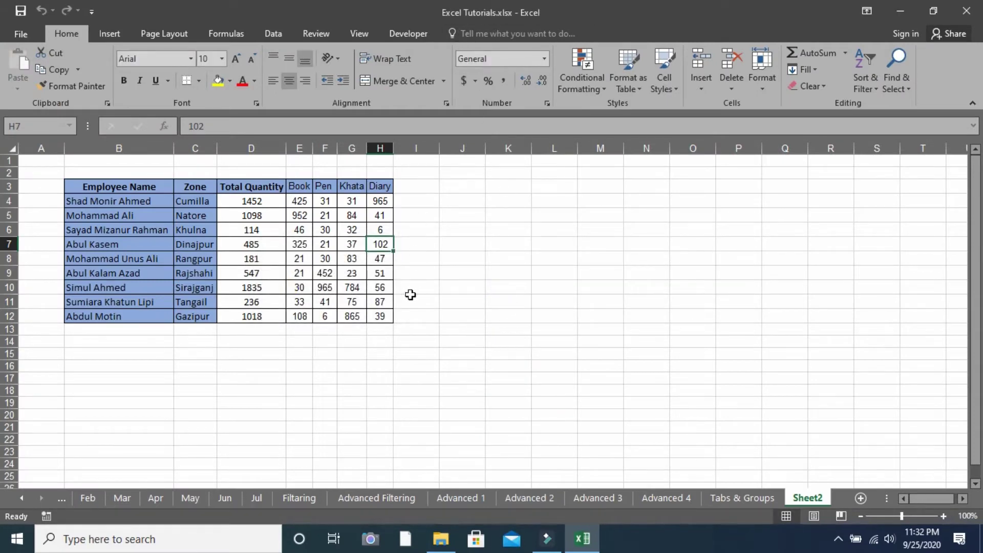
click(411, 297)
Narrow column A so the B3:H12 employee table sits nearer the left edge
ctrl+scroll(254, 240, up, 1)
ctrl+scroll(255, 241, up, 1)
ctrl+scroll(255, 242, up, 1)
ctrl+scroll(259, 242, up, 1)
ctrl+scroll(260, 243, down, 1)
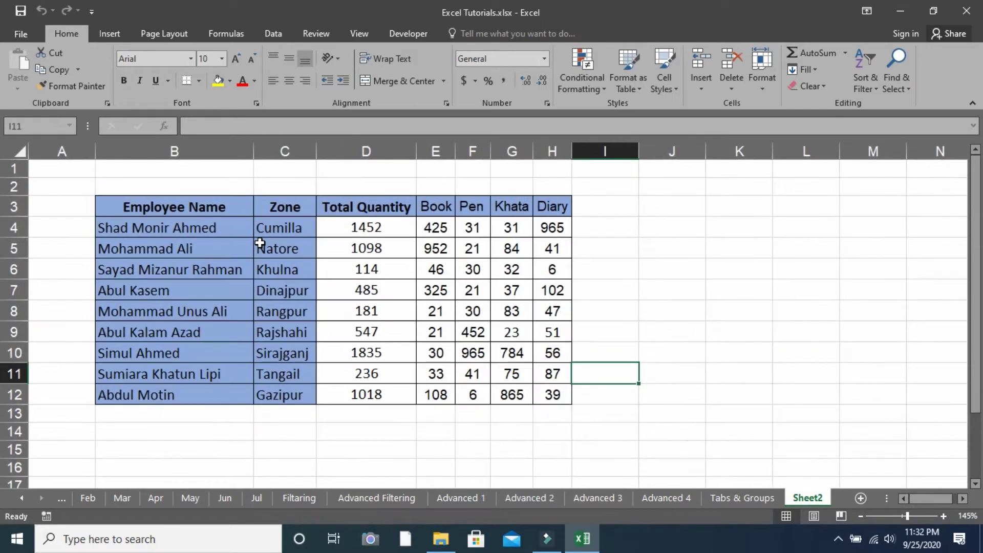
ctrl+scroll(260, 243, down, 1)
ctrl+scroll(263, 244, down, 1)
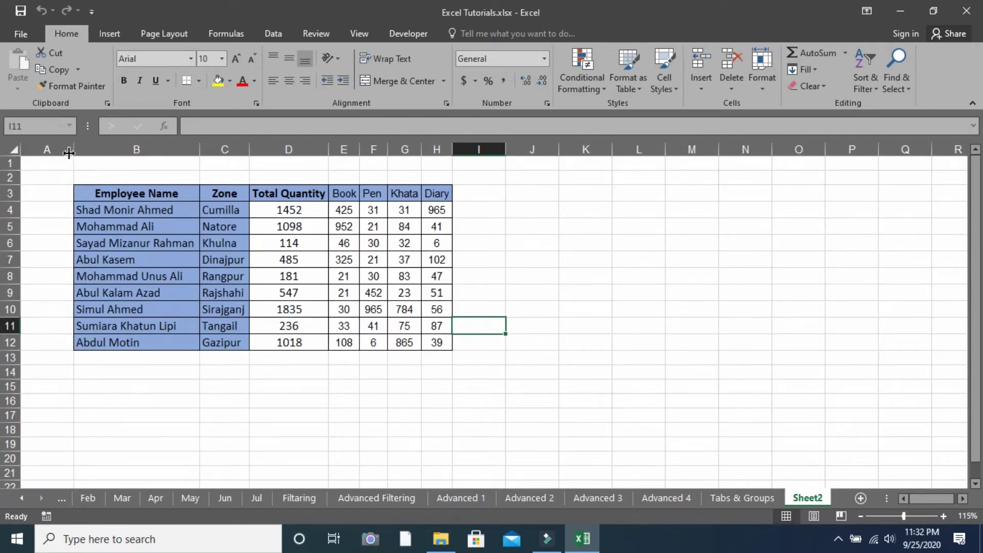
drag(73, 149, 49, 149)
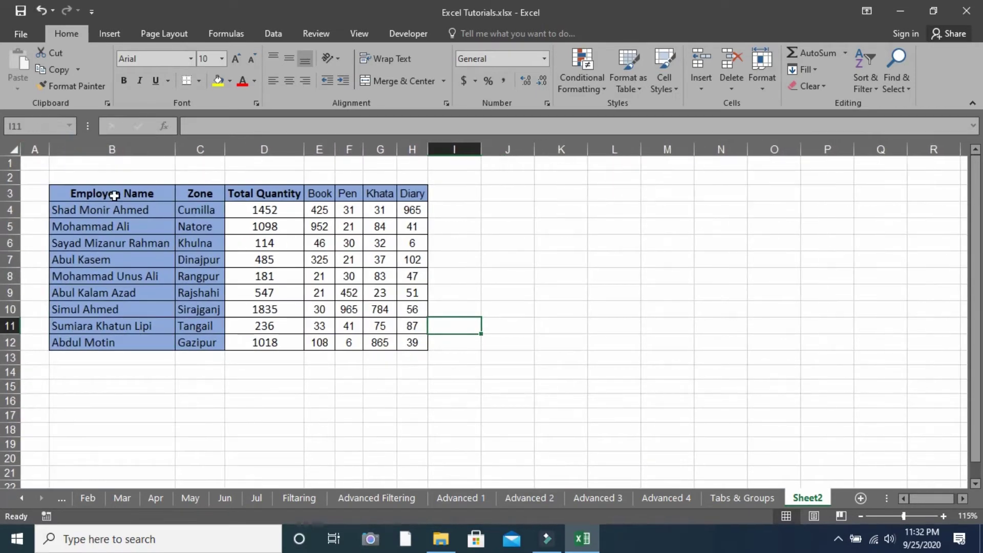
drag(114, 195, 412, 342)
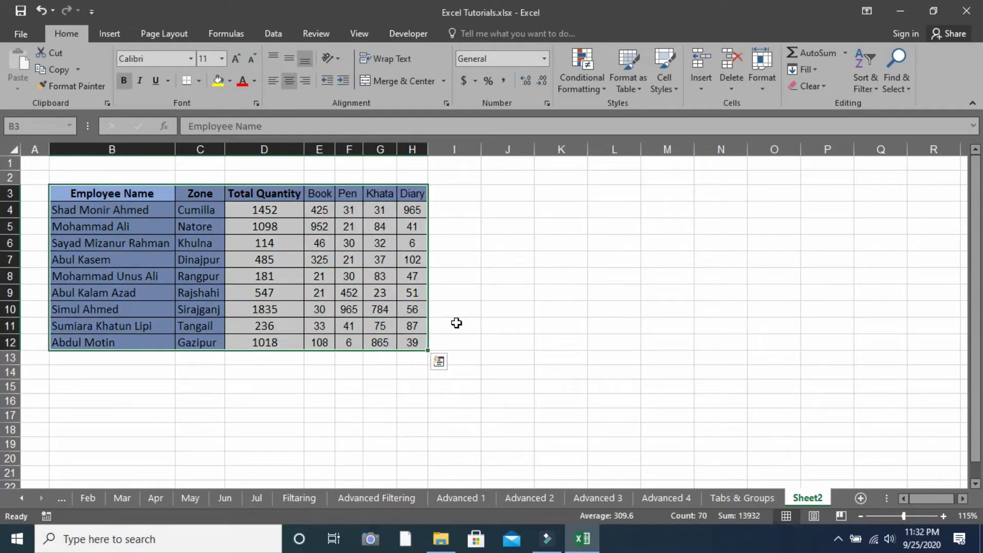
click(456, 322)
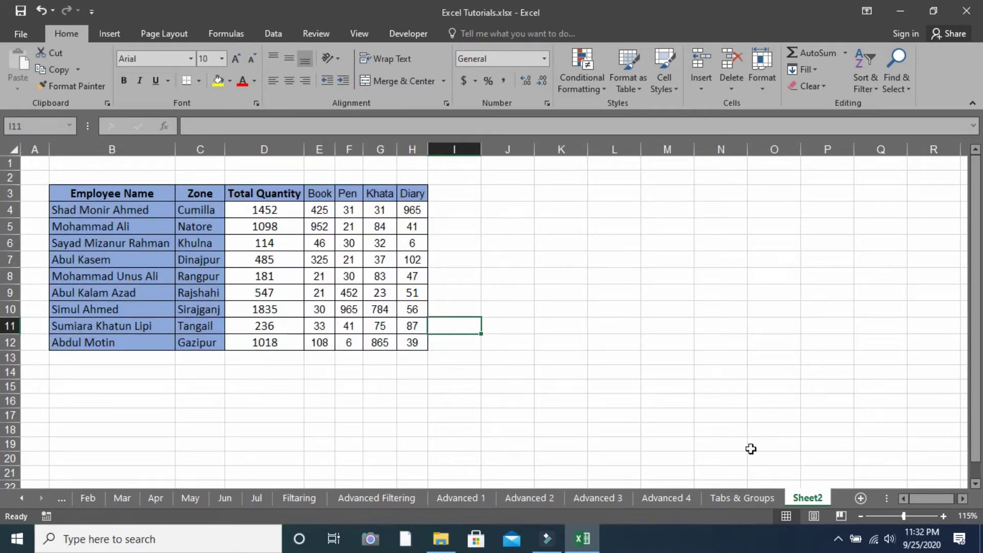
Open Dhaka.xlsx from File Explorer
click(900, 11)
click(219, 158)
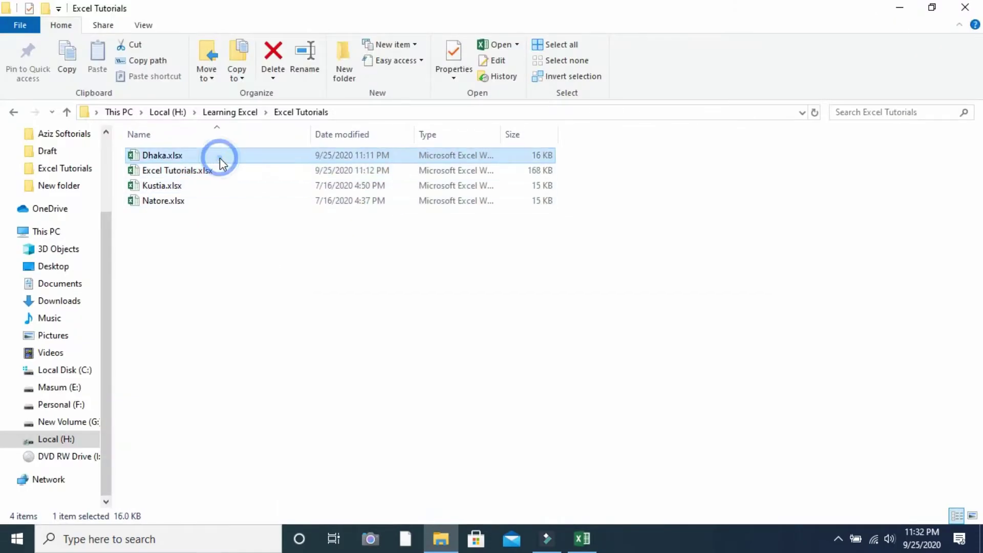
double_click(219, 158)
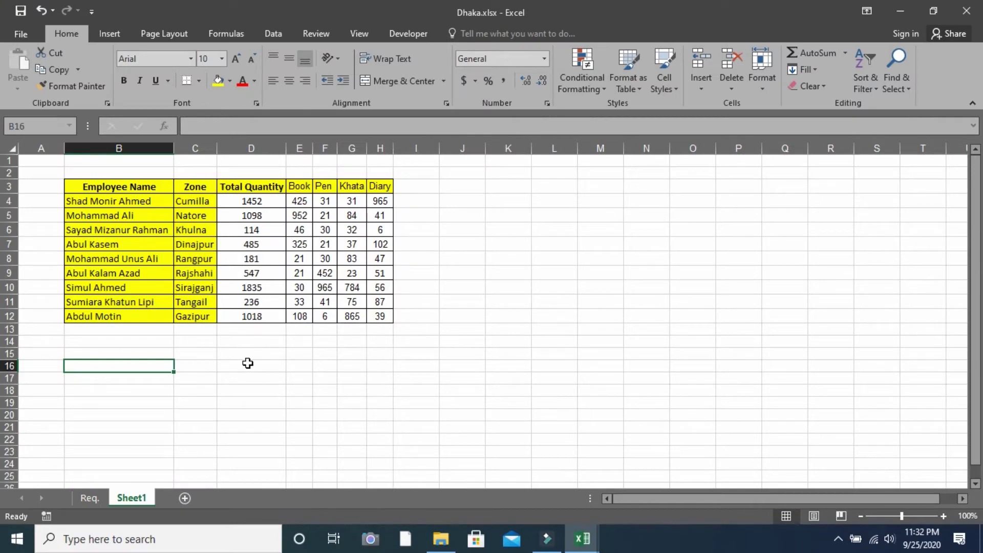
Look over Dhaka's yellow employee table, selecting name and zone cells B6:C10
click(248, 363)
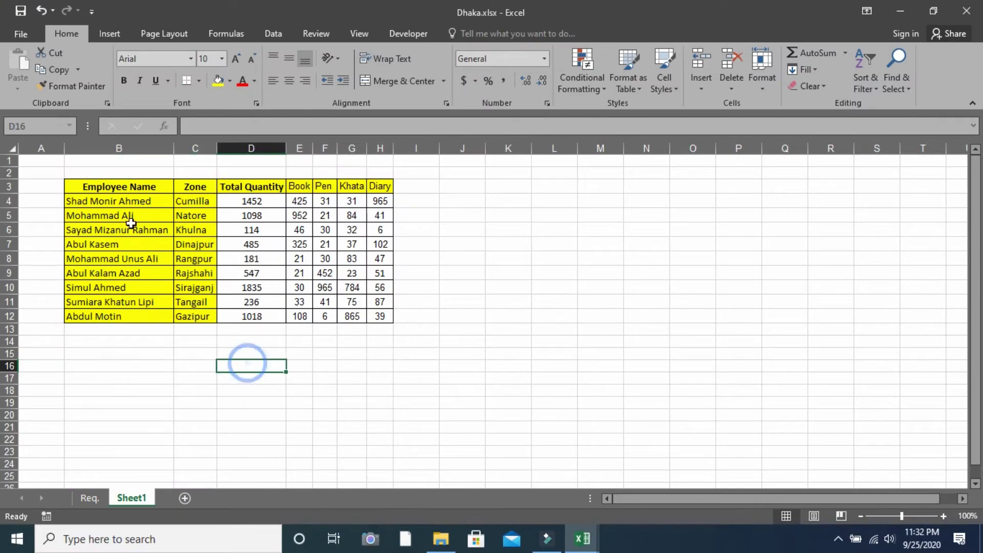
ctrl+scroll(424, 272, up, 2)
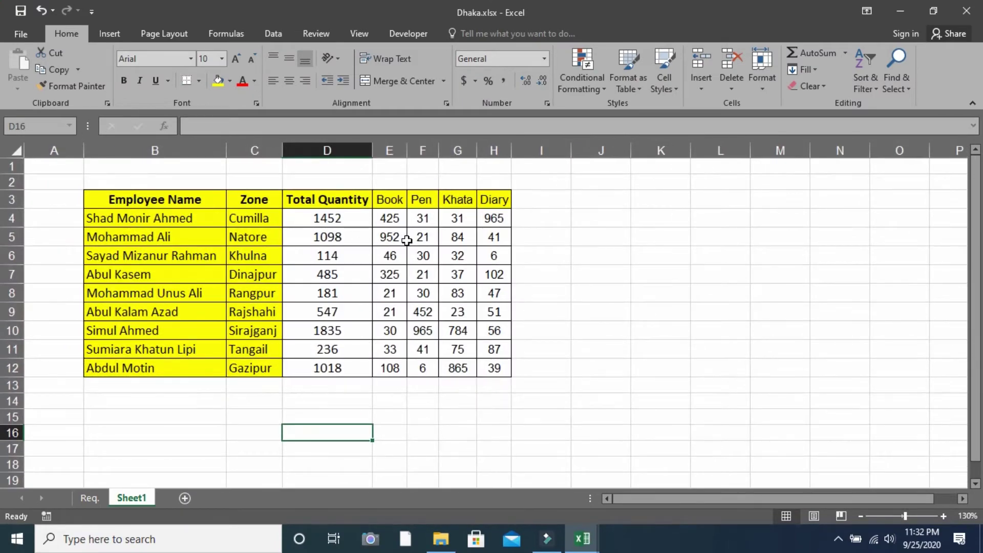
drag(204, 200, 220, 332)
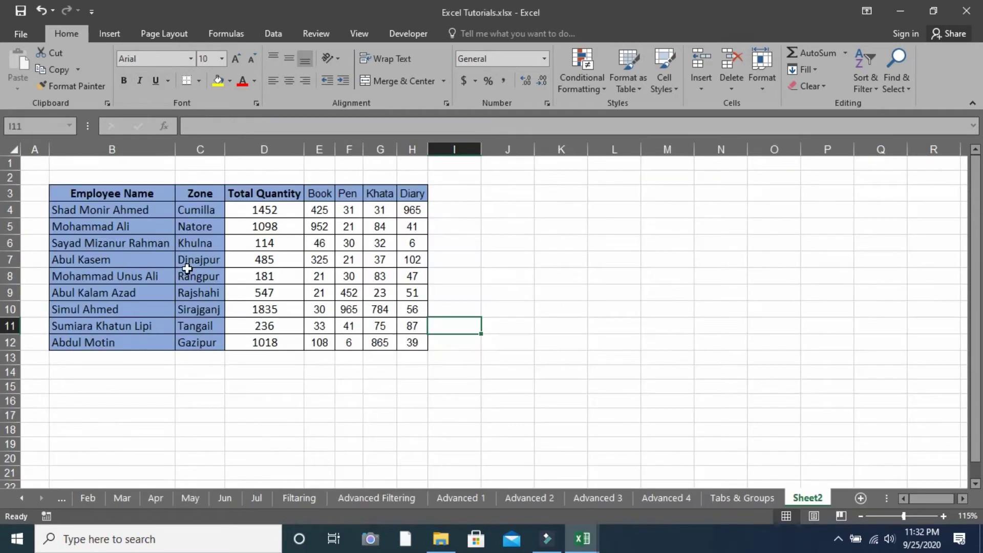
drag(151, 244, 207, 310)
click(219, 370)
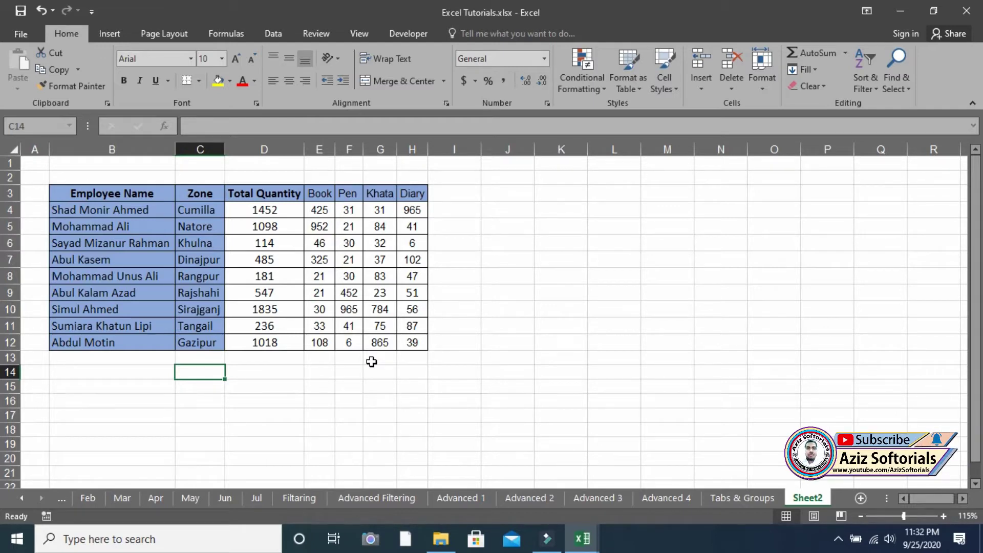
Confirm D5's Total Quantity is =SUM(E5:H5) and bring up the View ribbon
click(284, 227)
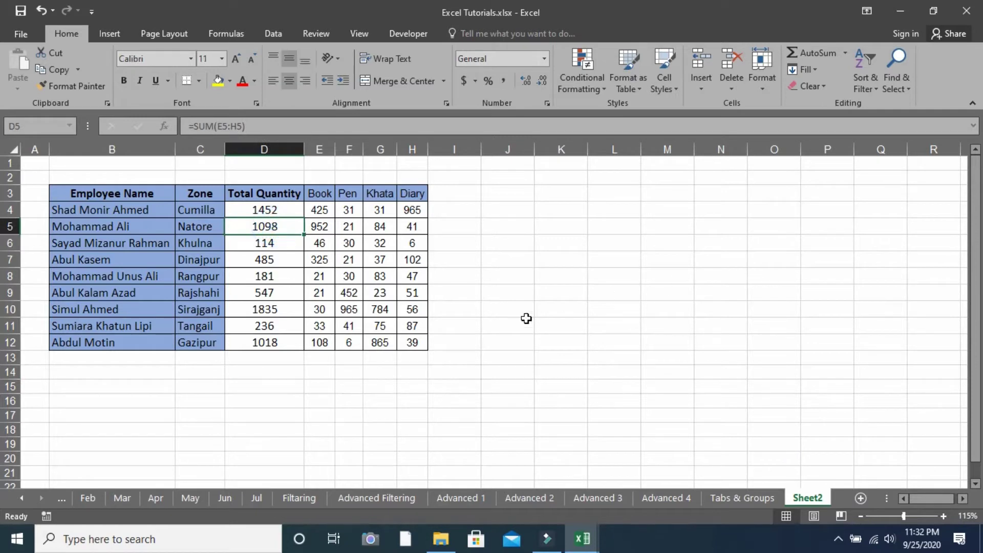
click(356, 331)
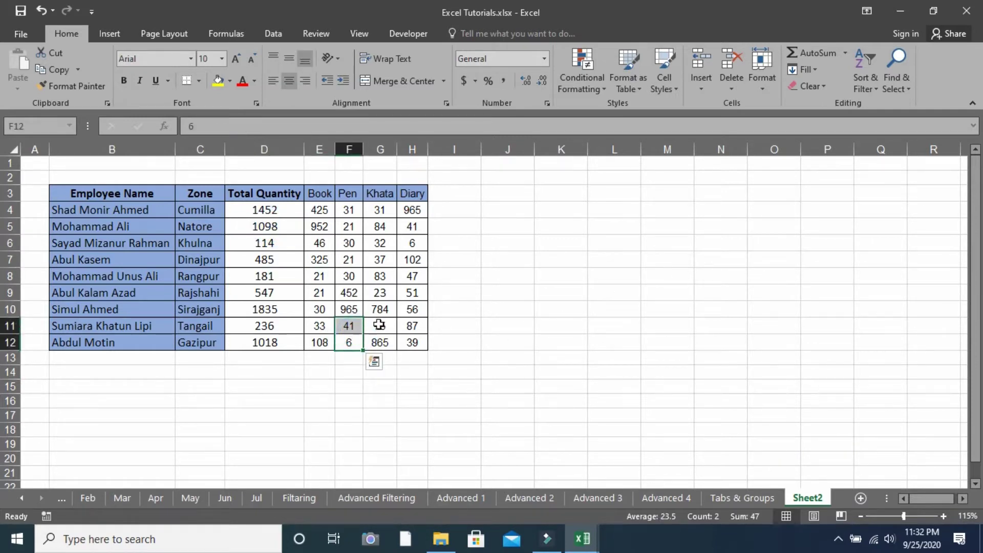
click(338, 271)
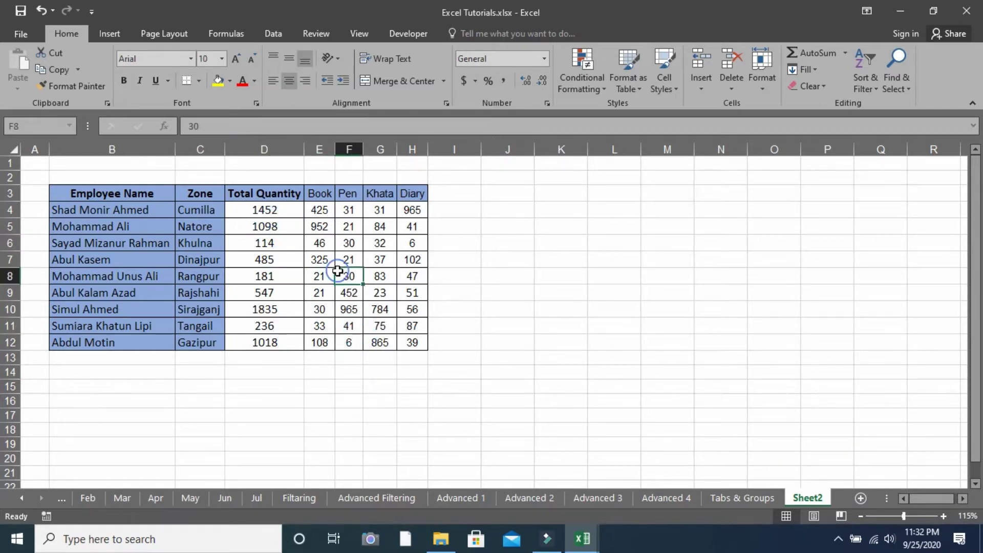
click(359, 35)
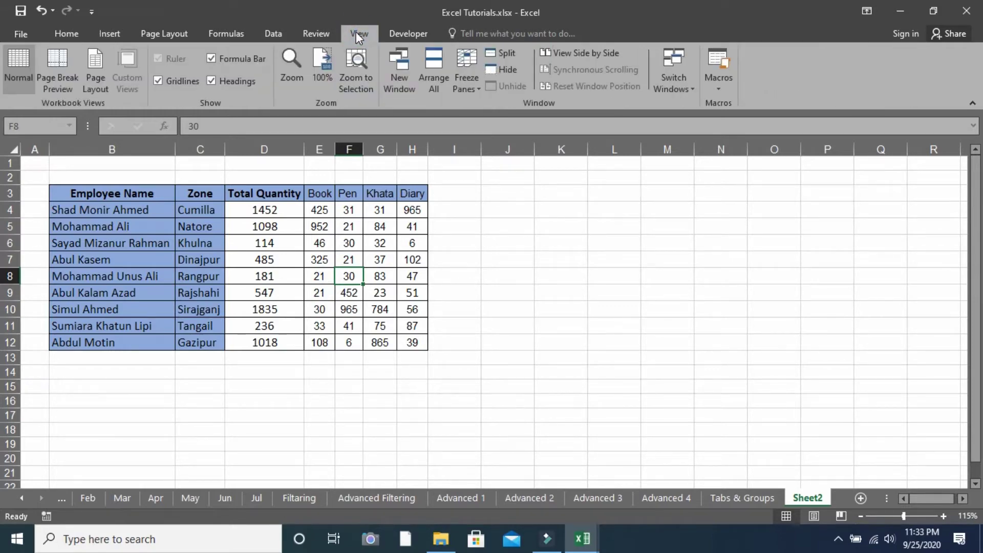
Put Excel Tutorials and Dhaka in View Side by Side, switching focus between them
click(603, 53)
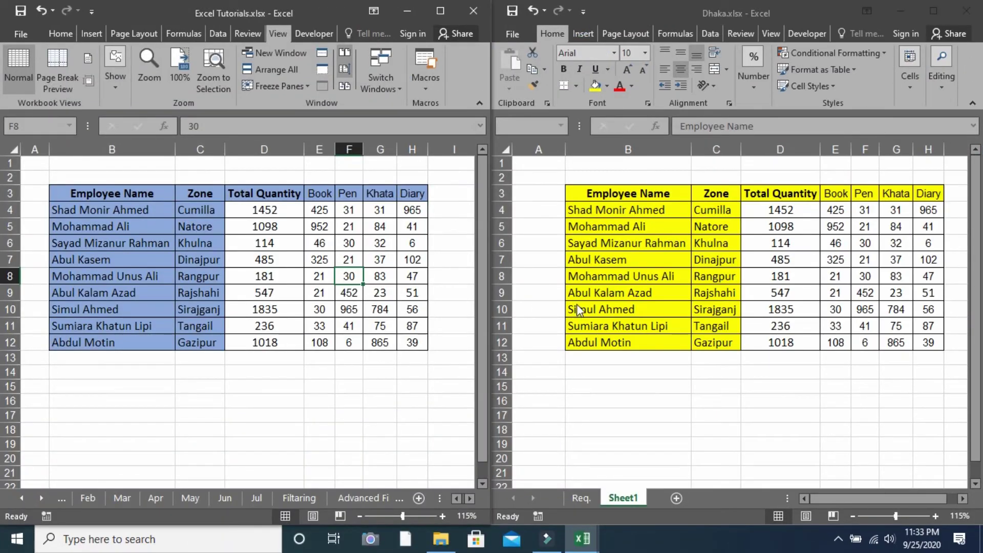
click(256, 372)
click(562, 382)
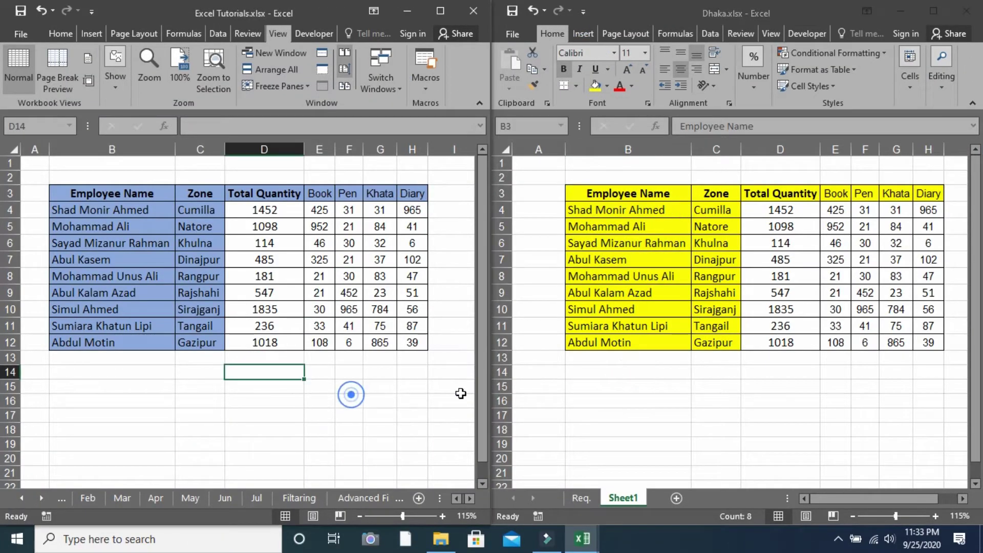
click(408, 400)
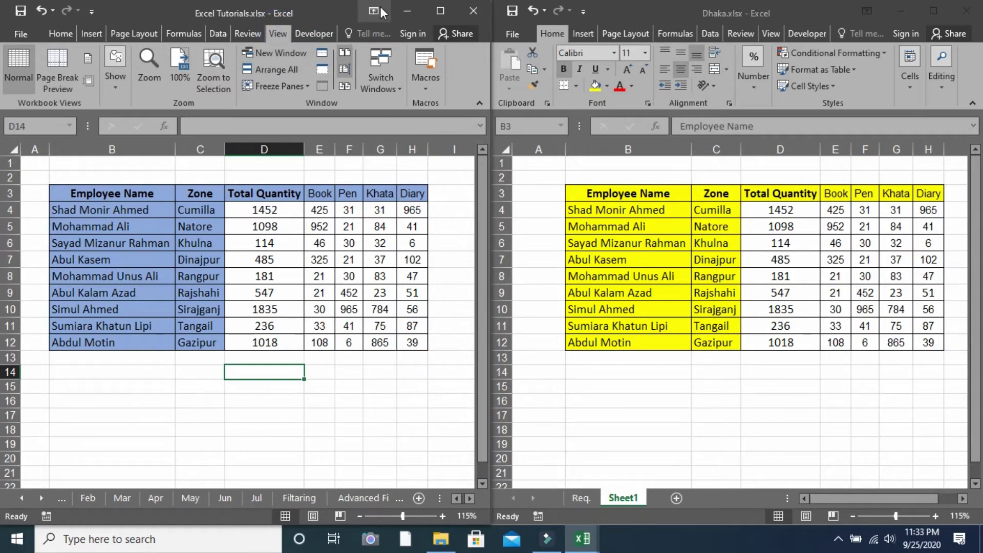
click(436, 11)
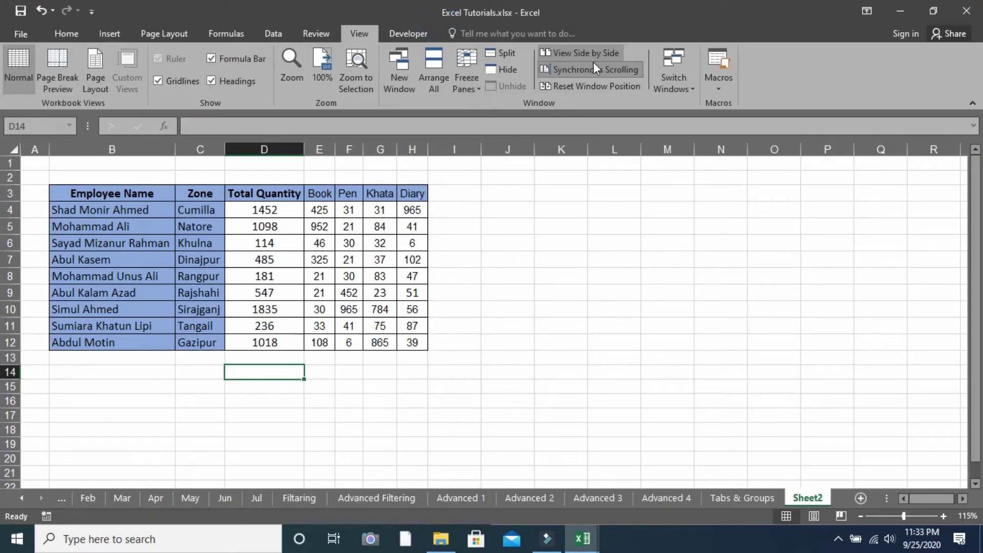
In Arrange All, choose the Horizontal window arrangement
click(435, 75)
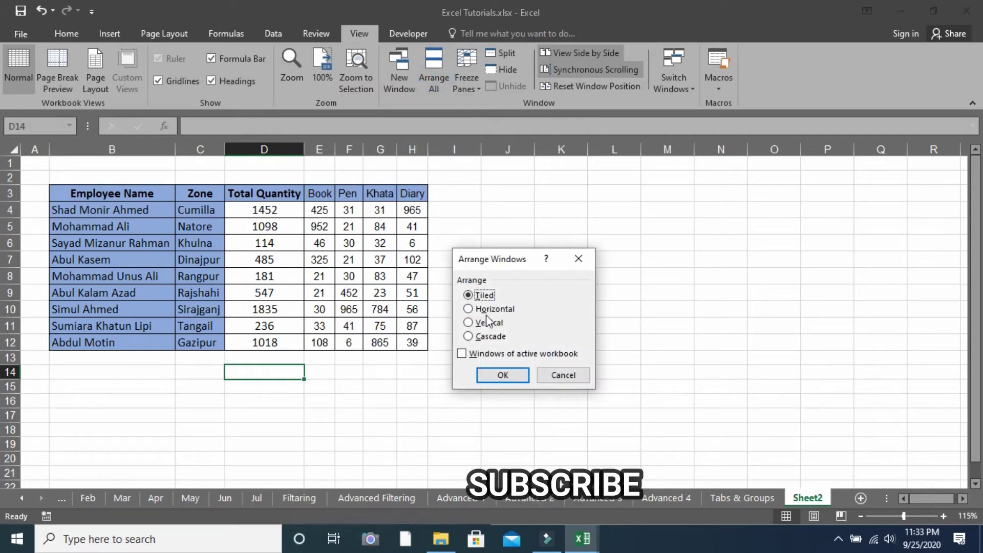
click(470, 309)
Confirm the horizontal stack and scroll both windows to test synchronous scrolling
click(503, 375)
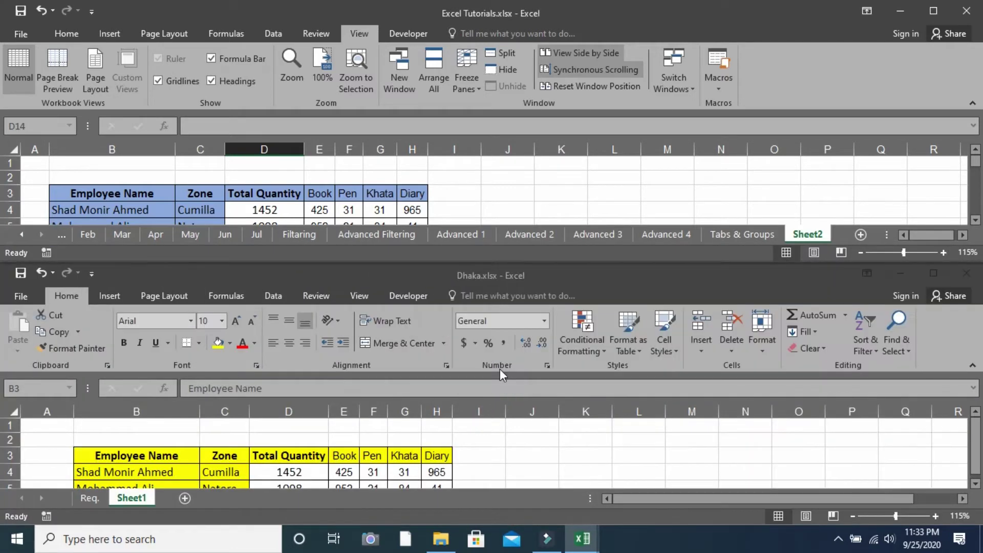
click(478, 203)
scroll(478, 199, down, 1)
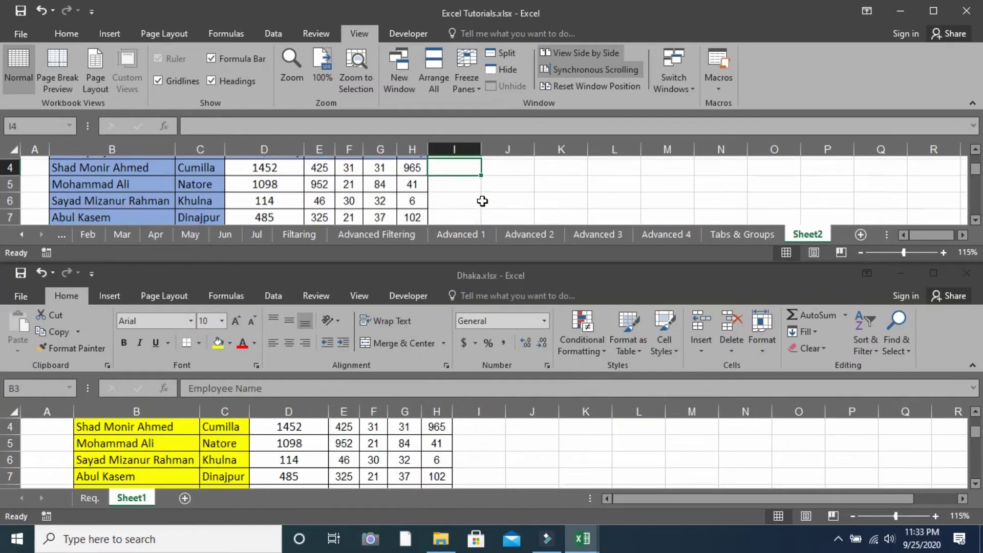
click(521, 455)
scroll(522, 455, up, 1)
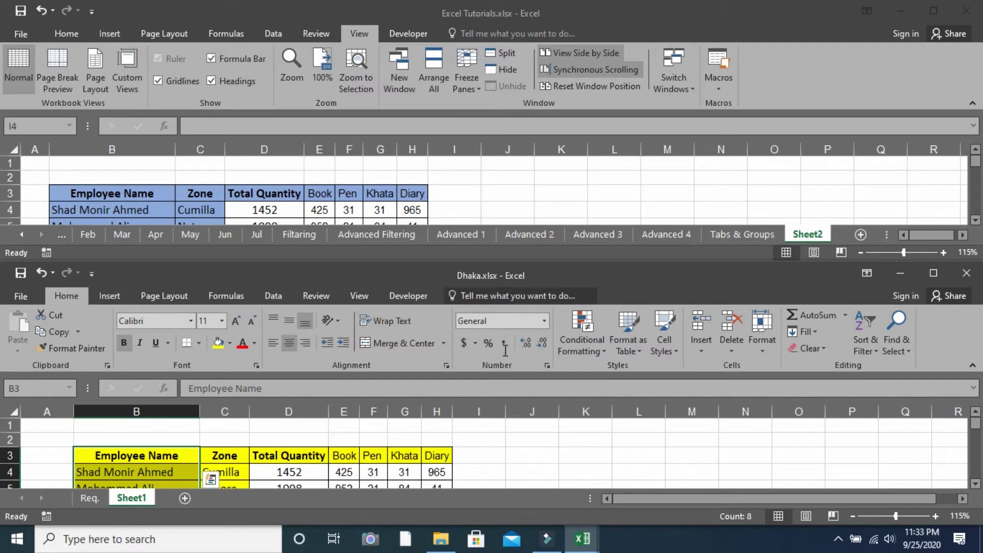
scroll(523, 441, down, 7)
click(523, 440)
scroll(524, 440, down, 6)
scroll(524, 441, up, 3)
scroll(524, 441, up, 4)
scroll(524, 441, up, 1)
scroll(524, 440, up, 5)
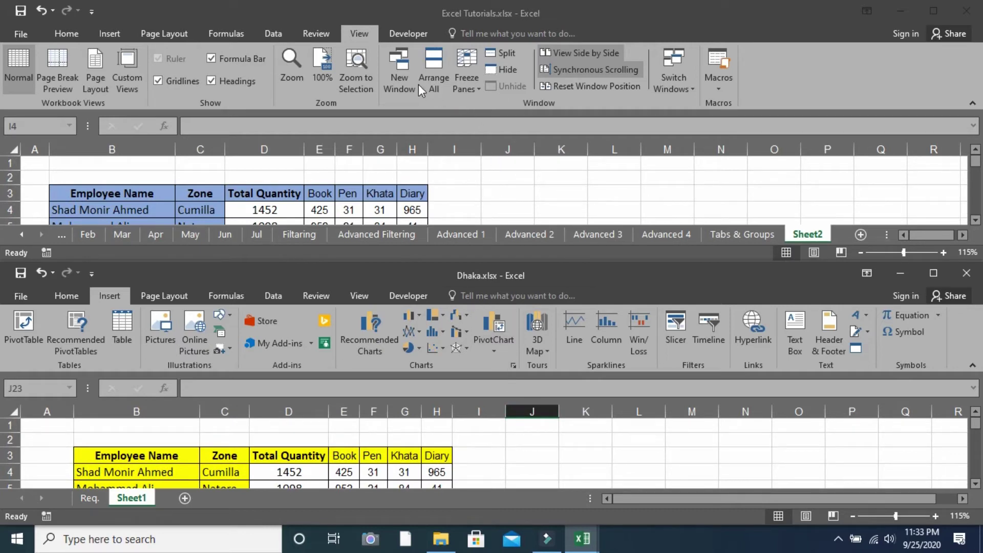
Rearrange the two workbooks side by side with Arrange All > Vertical
click(428, 69)
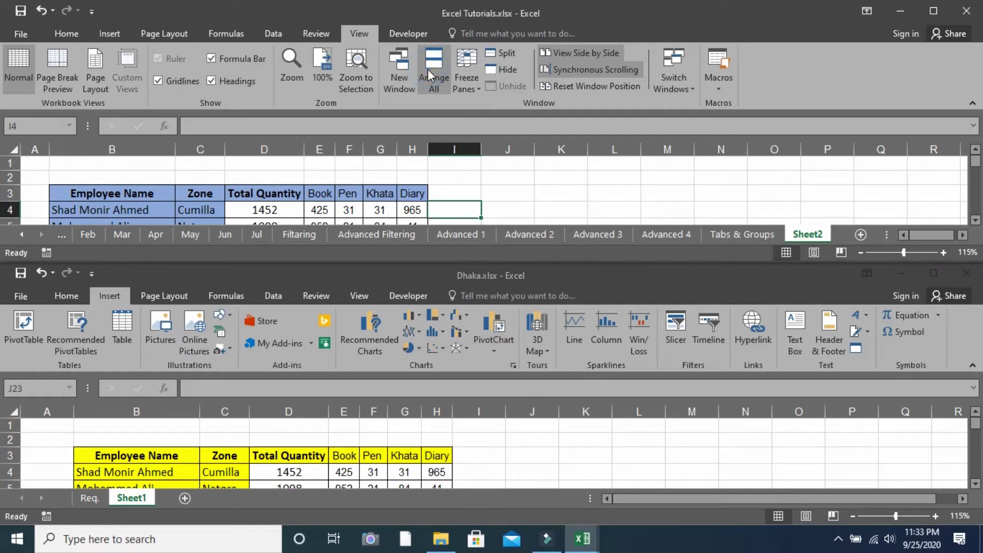
click(434, 75)
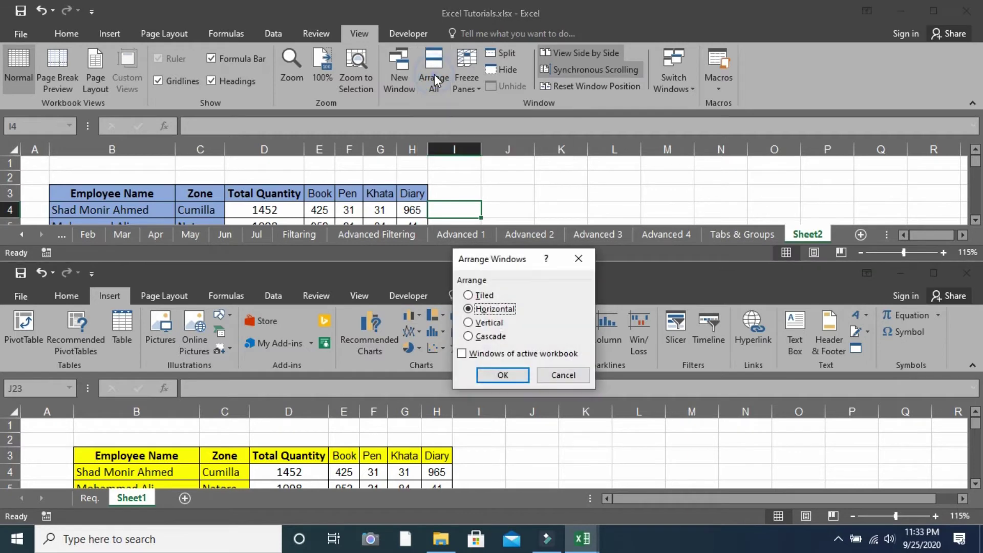
click(486, 323)
click(502, 375)
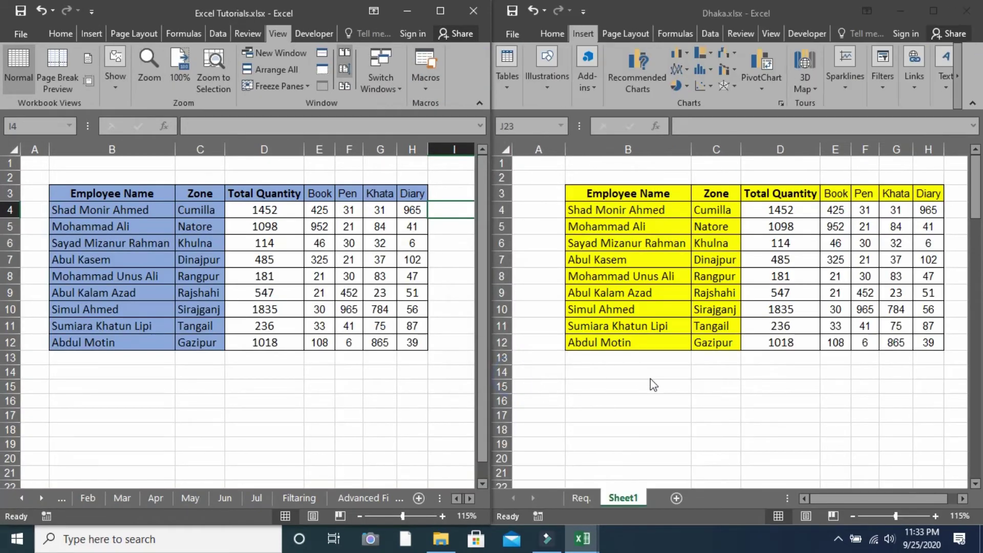
Set both the Dhaka and Excel Tutorials windows to 110% zoom
click(388, 377)
click(322, 274)
click(783, 361)
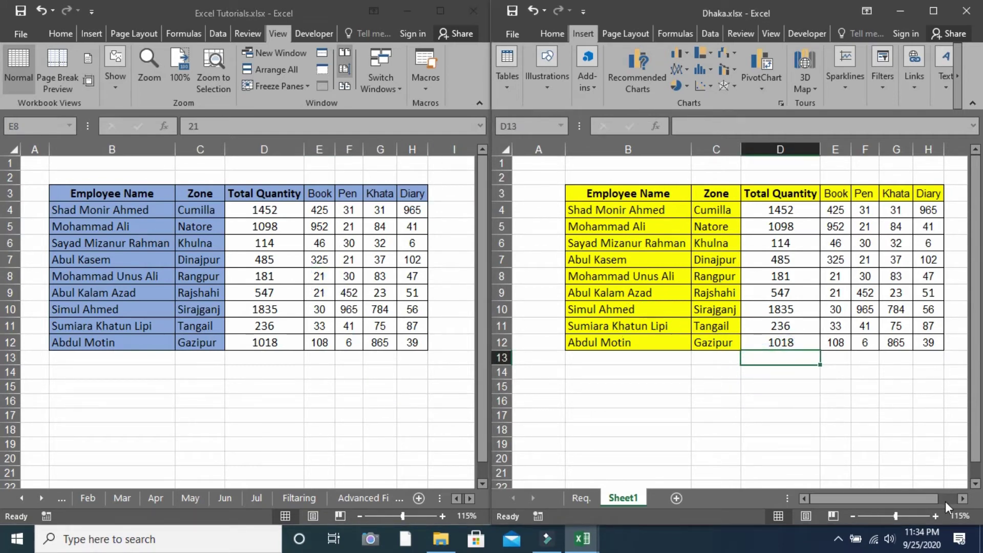
click(936, 515)
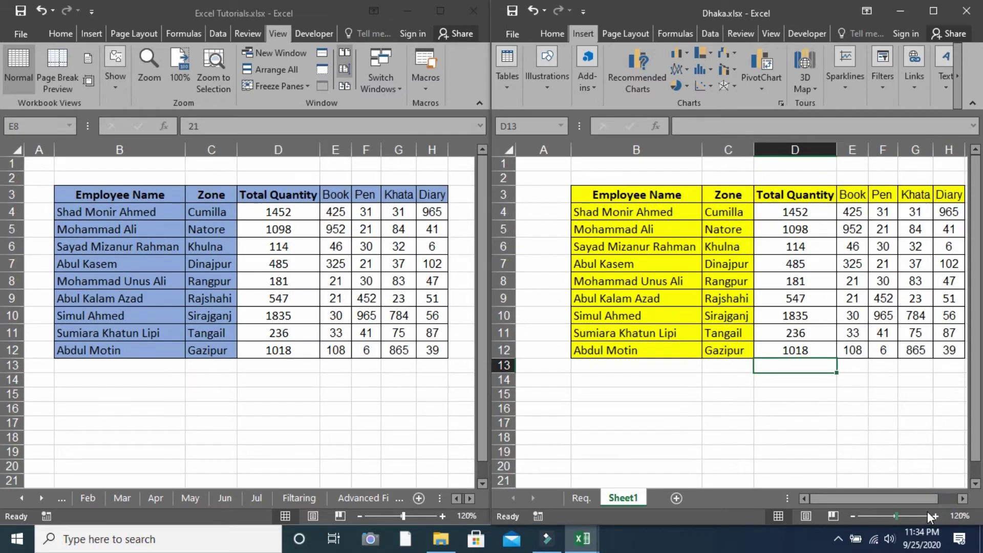
drag(901, 499, 904, 498)
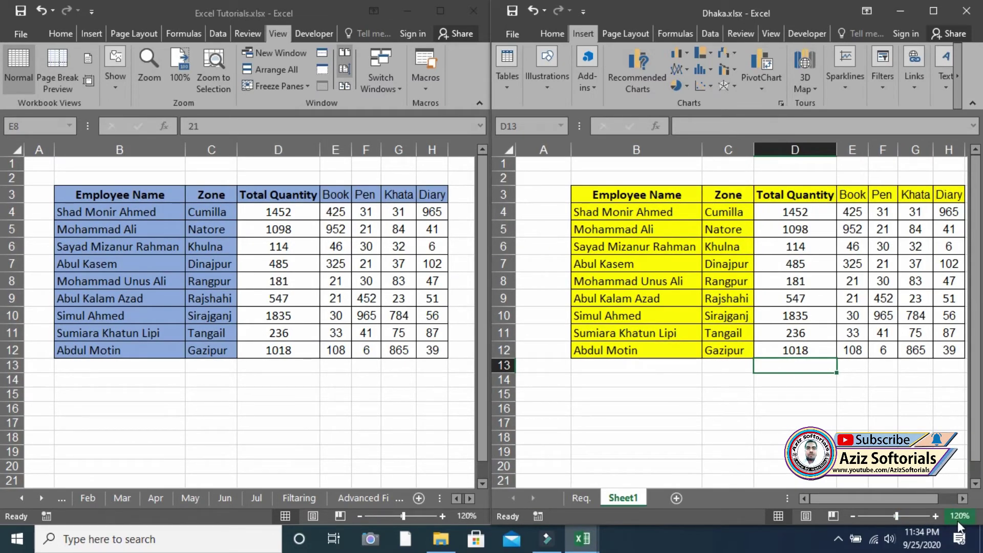
click(851, 515)
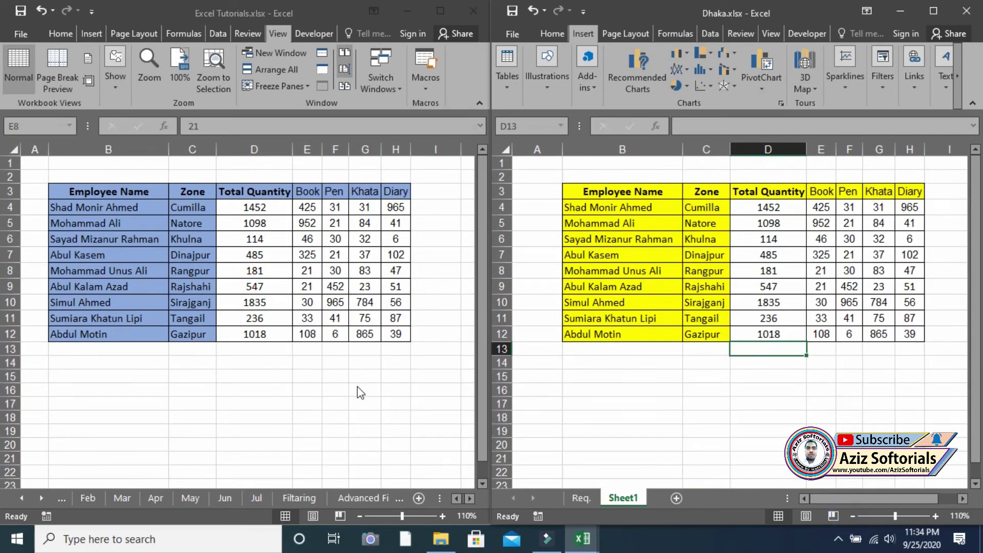
click(211, 364)
click(265, 375)
click(584, 412)
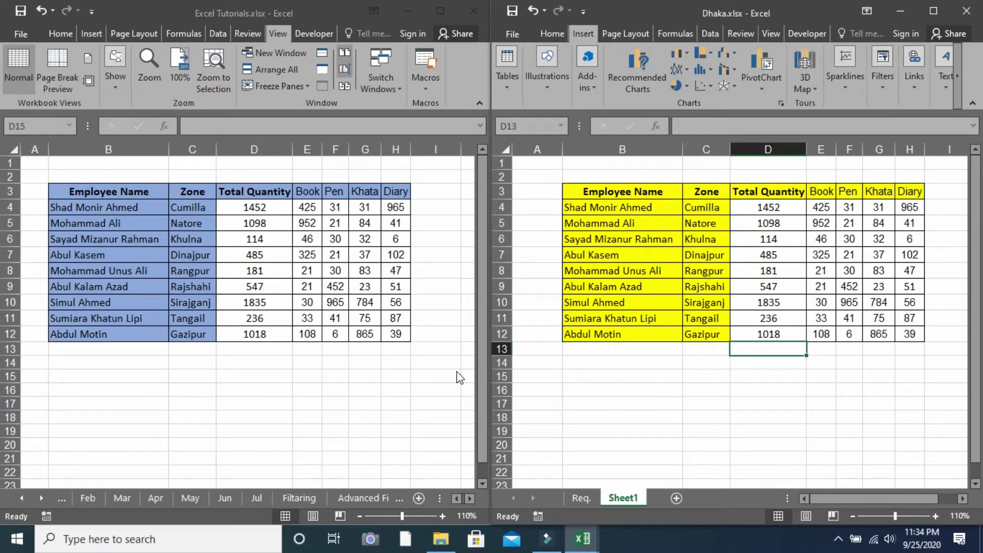
click(269, 219)
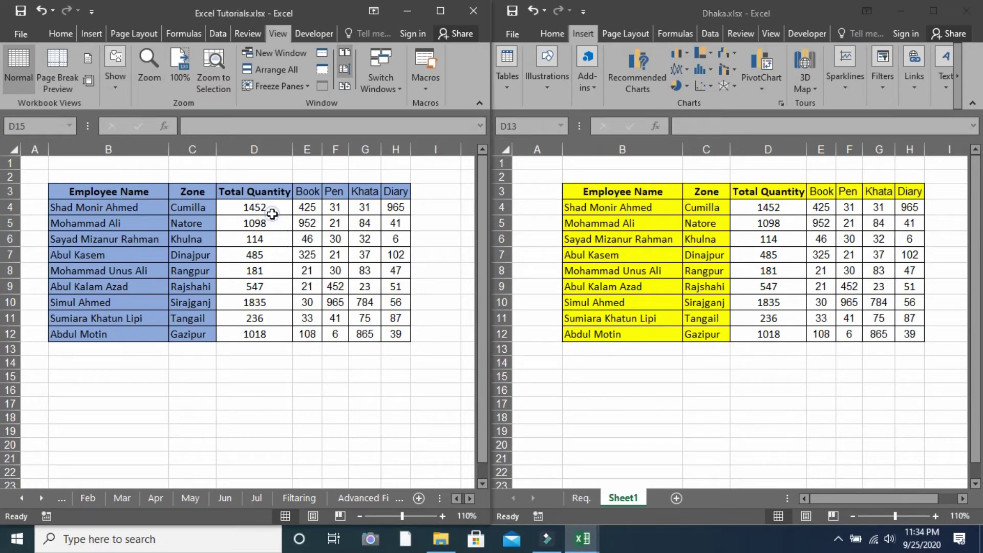
click(254, 209)
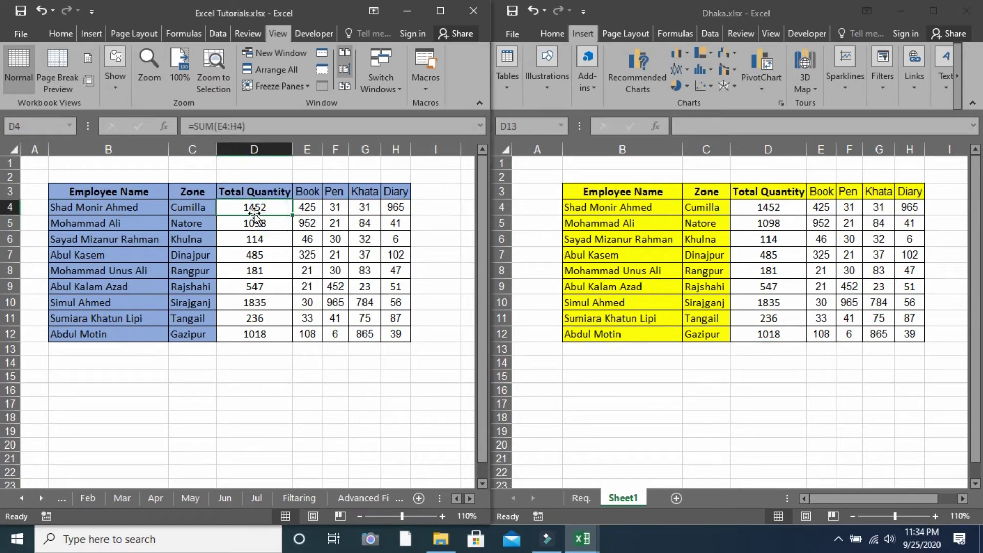
click(776, 209)
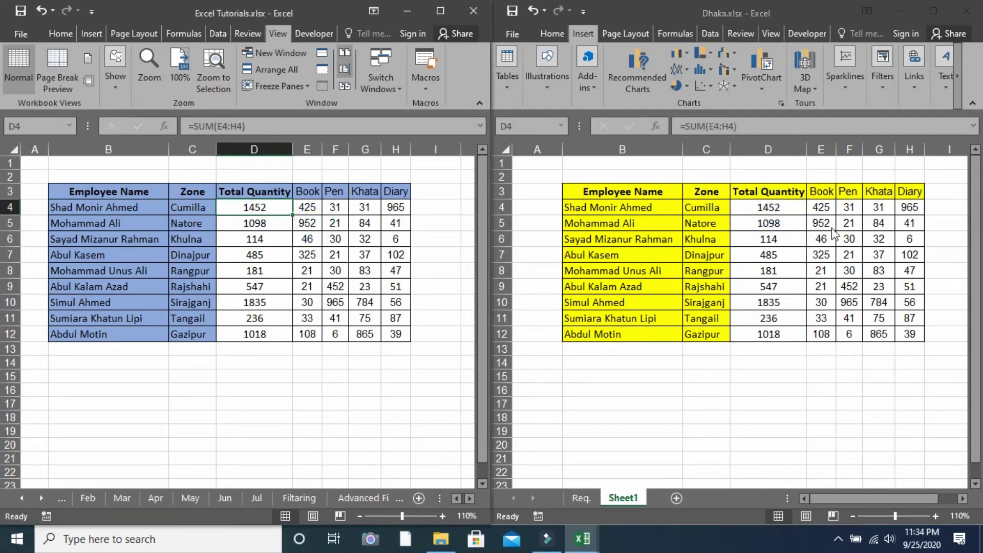
click(397, 191)
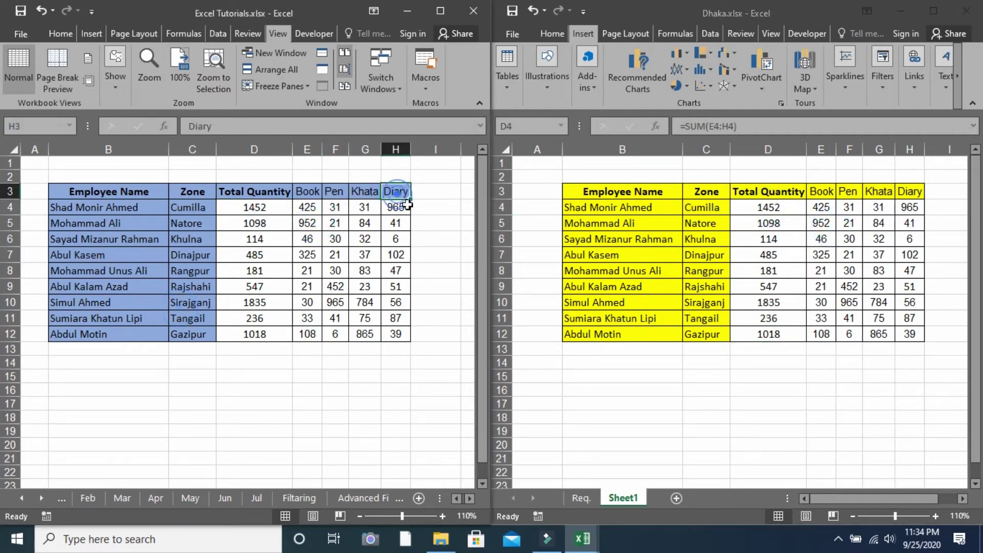
Extend the header formatting into I3 and label it 'Total'
drag(407, 204, 445, 199)
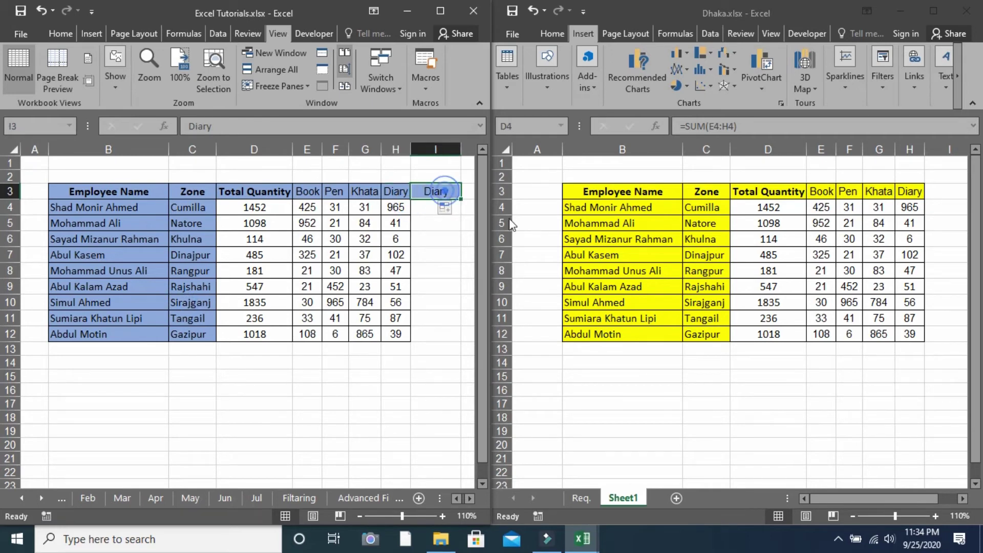
text(Total)
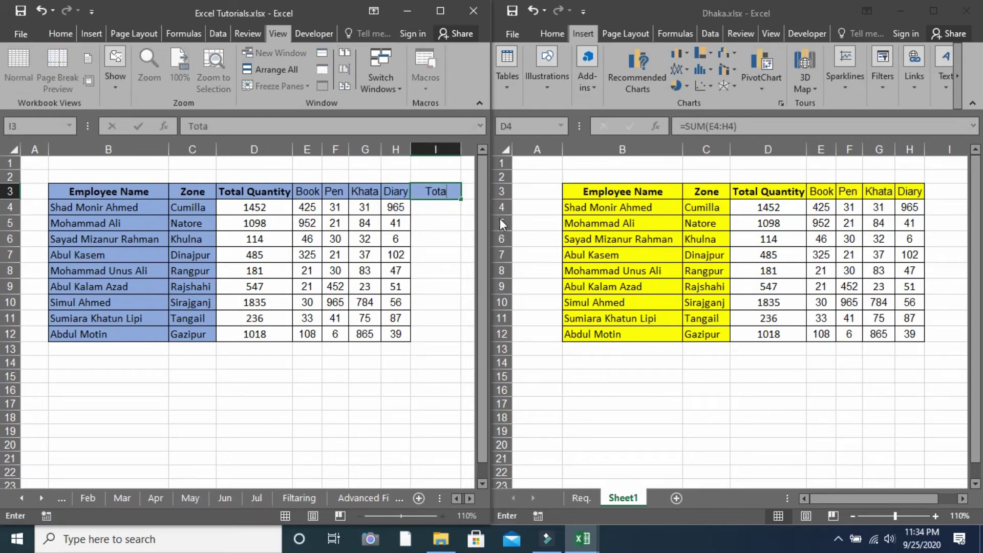
key(Return)
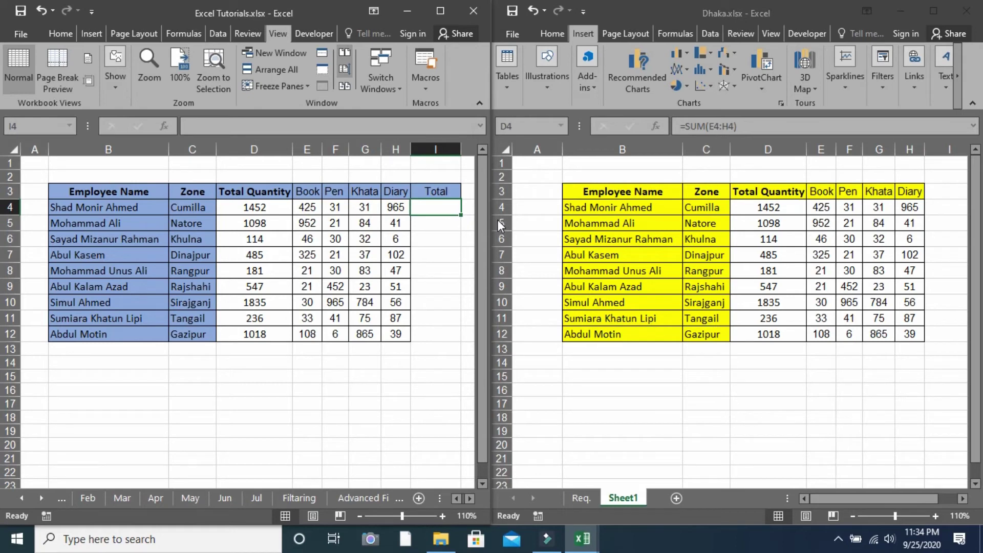
Enter =SUM(D4:H4) in I4 with AutoSum and fill it down to I12
key(alt+equal)
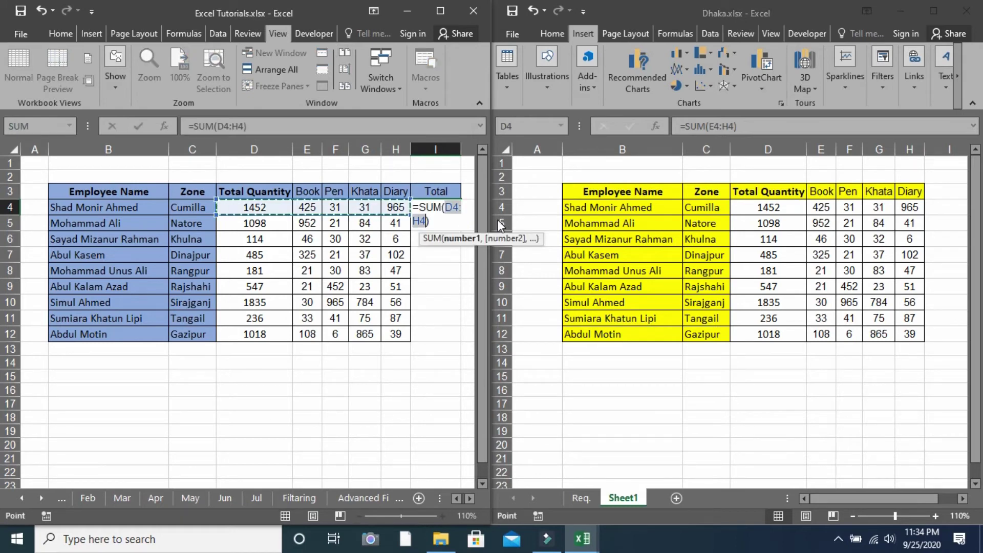
key(Return)
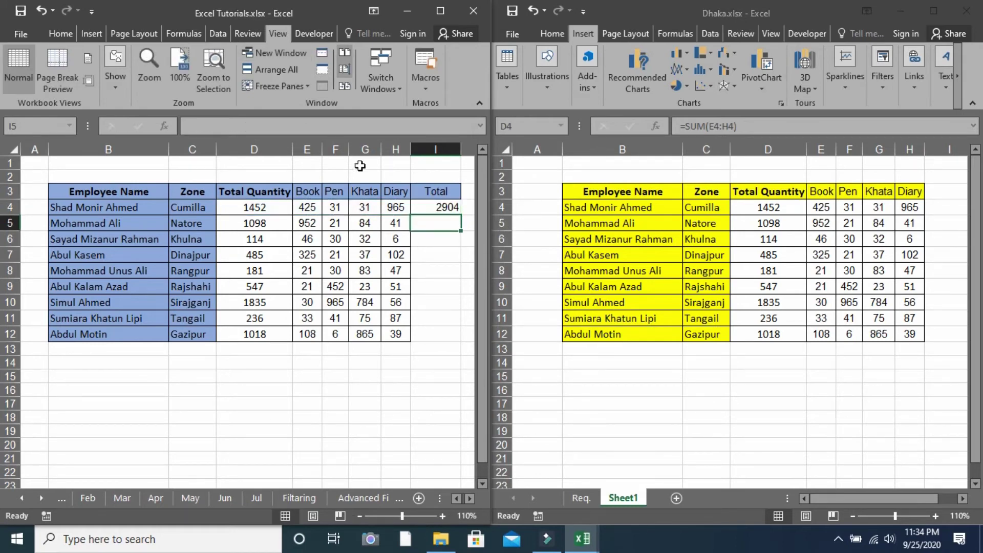
click(440, 207)
mouse_move(461, 215)
mouse_down()
mouse_move(451, 351)
mouse_move(448, 336)
mouse_up()
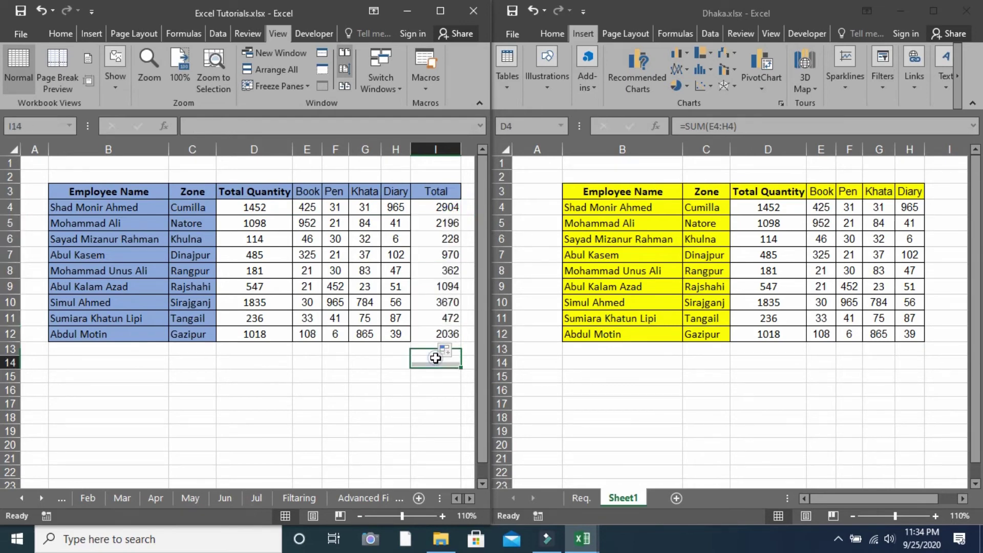
drag(447, 207, 445, 332)
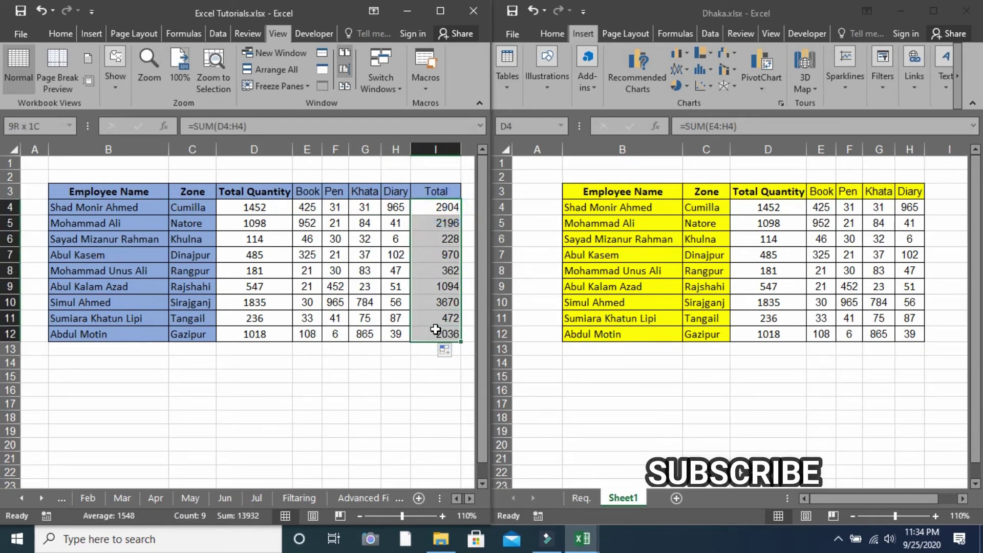
Apply All Borders to the Total cells I4:I12
click(61, 33)
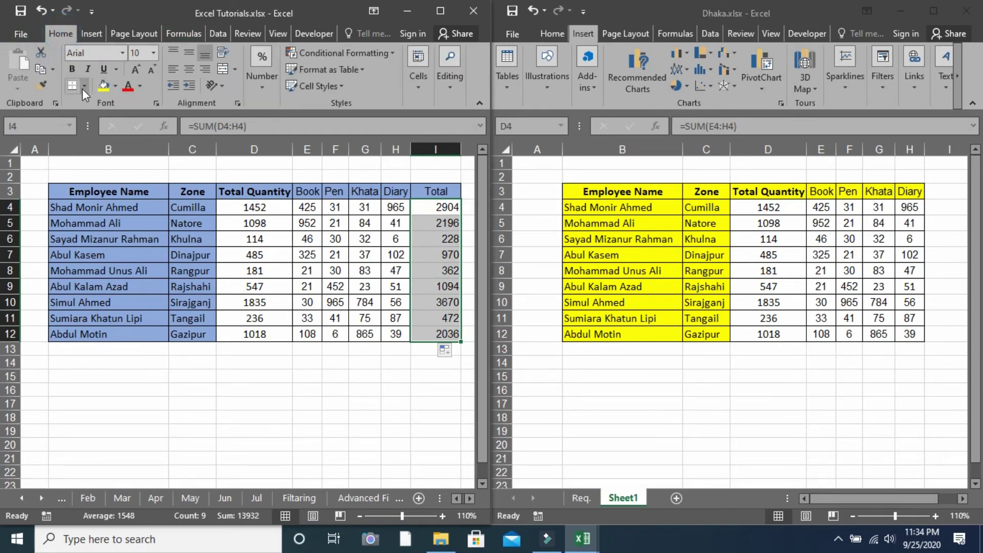
click(85, 85)
click(89, 194)
click(356, 363)
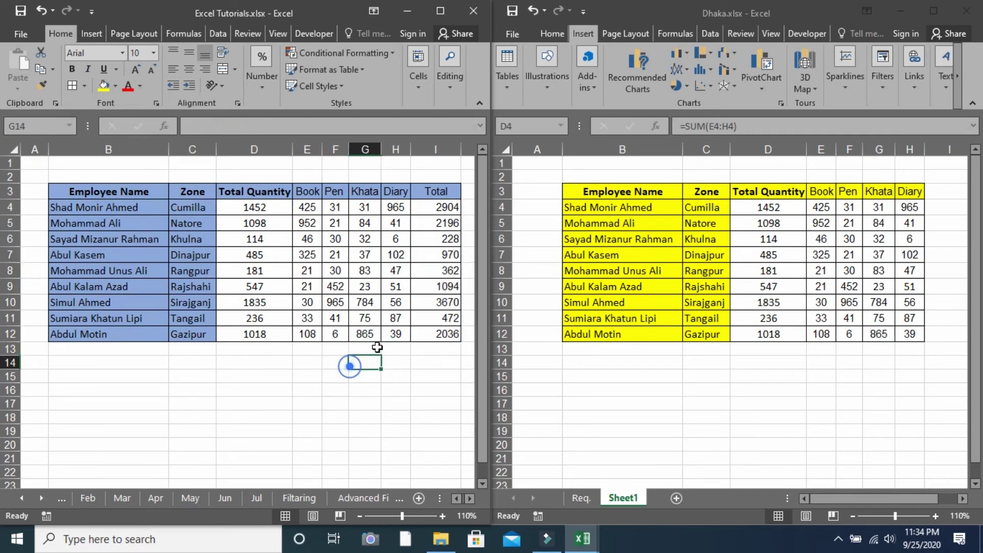
Copy the Total column I3:I12 and paste it into I3 of Dhaka's table
drag(436, 190, 430, 335)
key(ctrl+c)
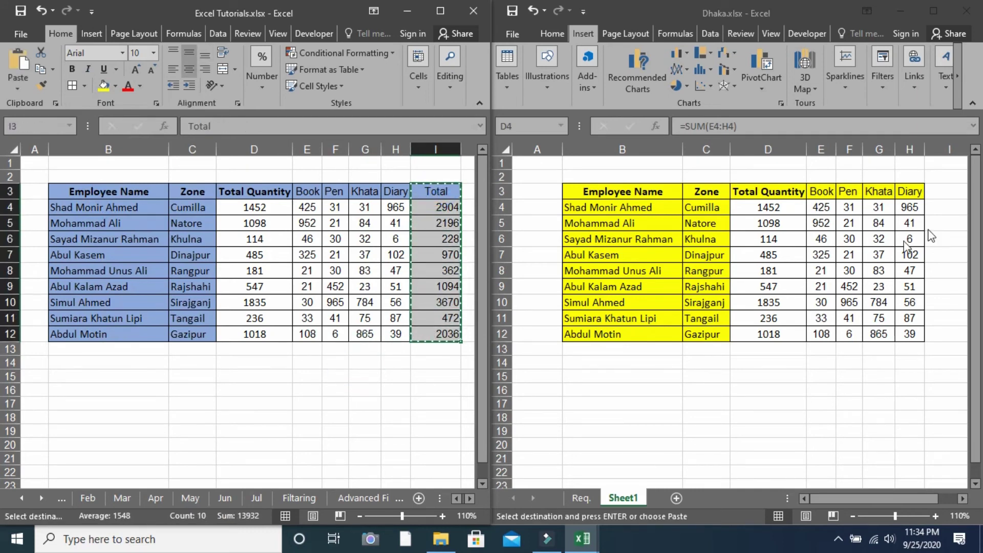
click(935, 191)
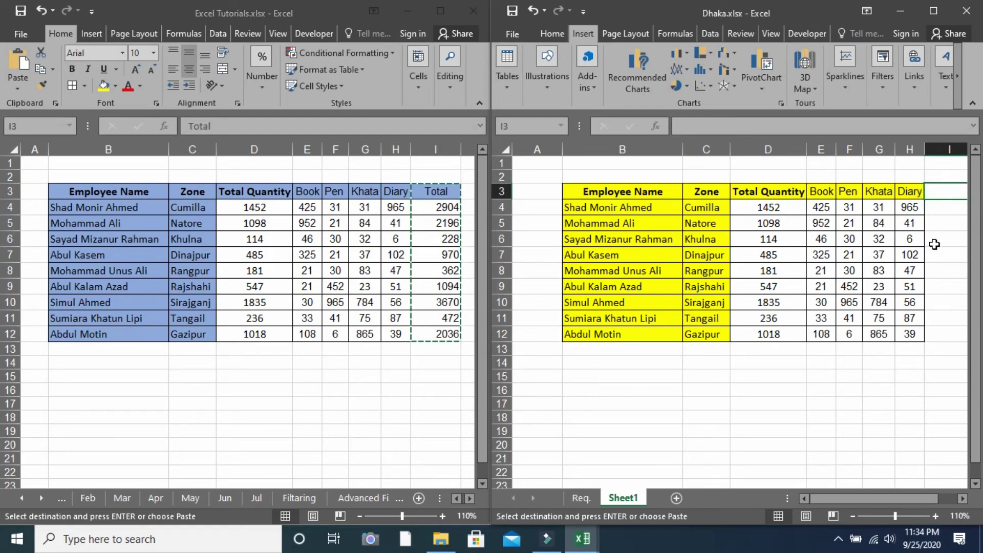
key(ctrl+v)
scroll(937, 246, right, 3)
click(714, 375)
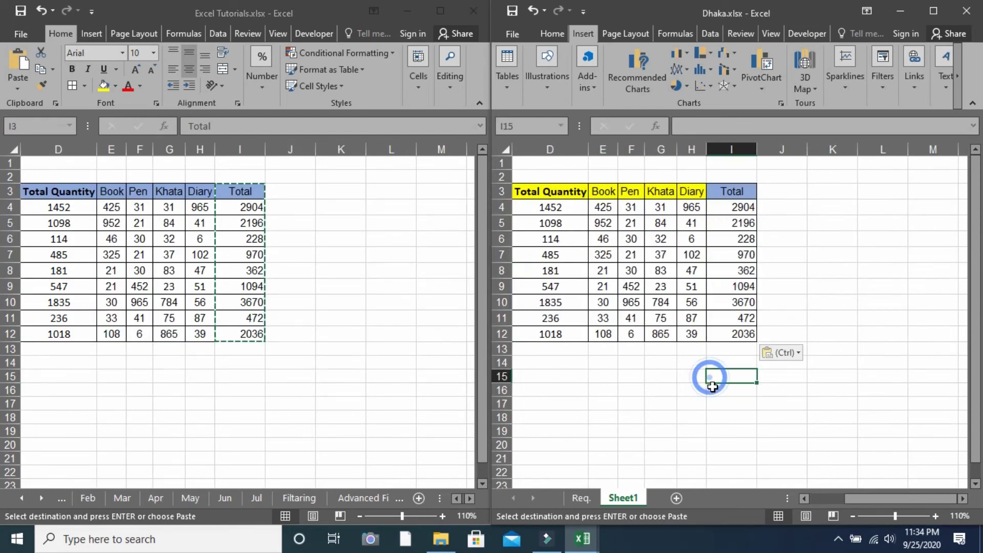
click(852, 517)
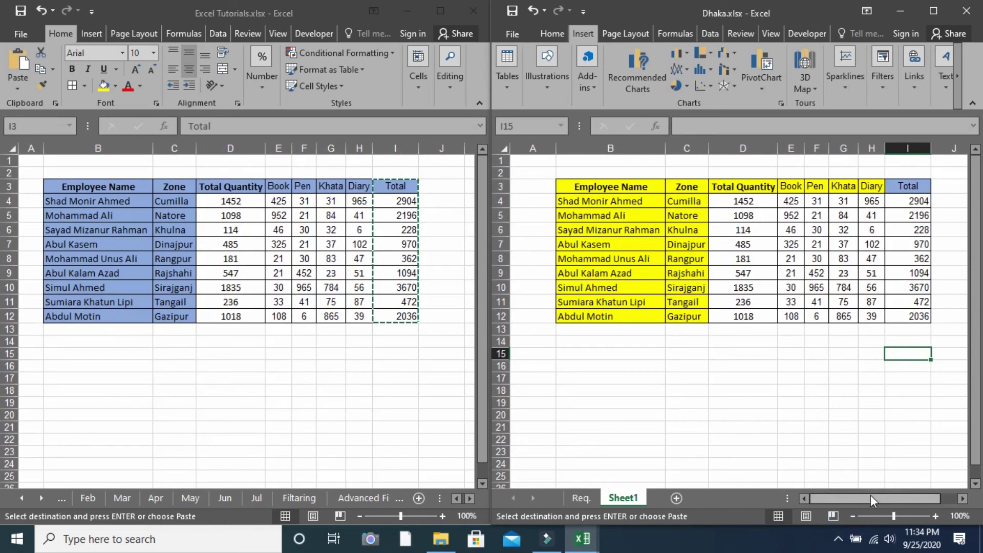
click(763, 390)
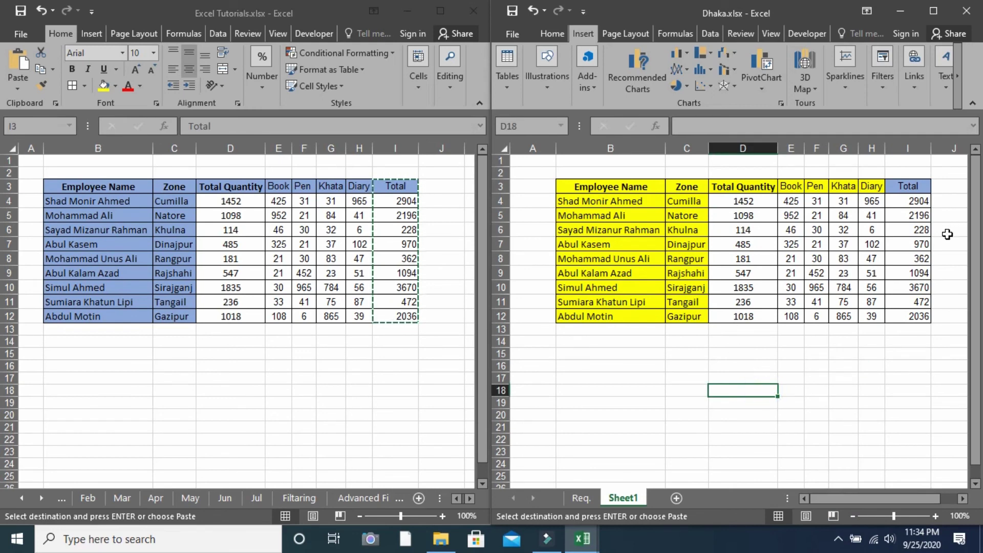
click(314, 383)
key(ctrl+v)
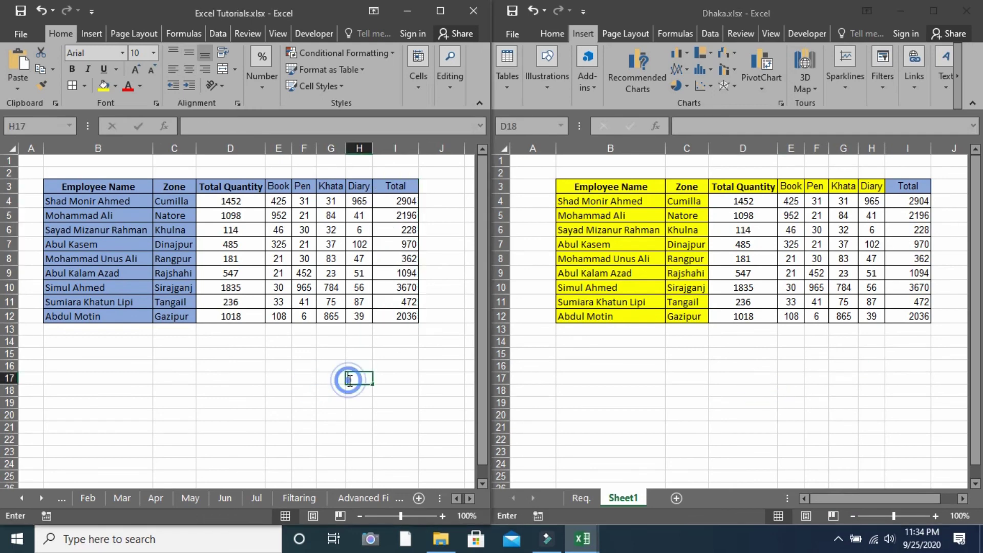
click(359, 316)
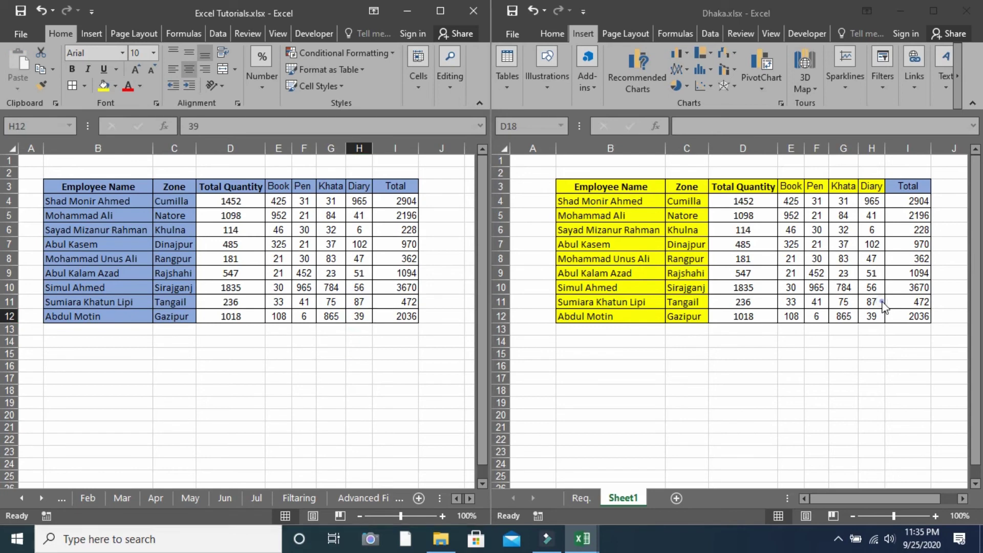
key(alt+Tab)
key(alt+Tab)
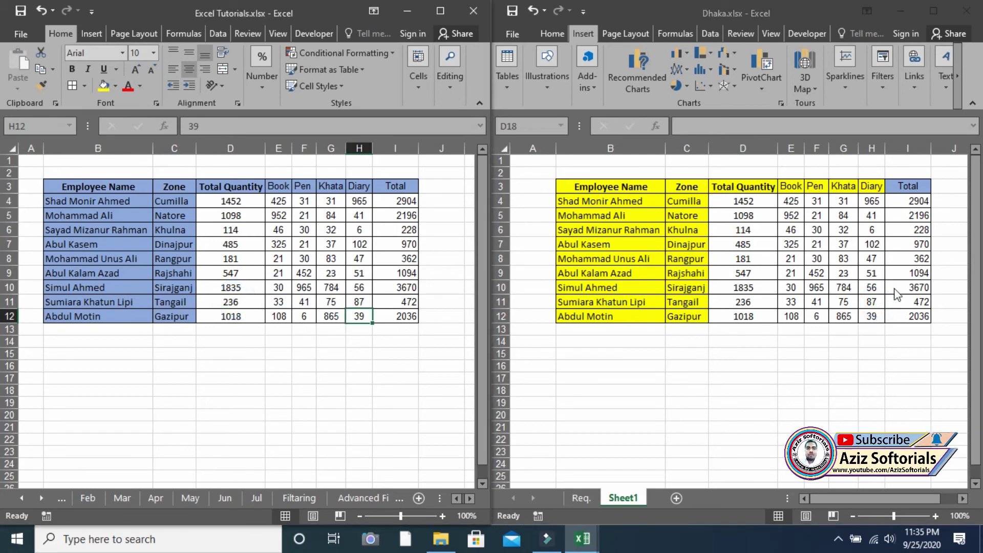
key(alt+Tab)
click(907, 315)
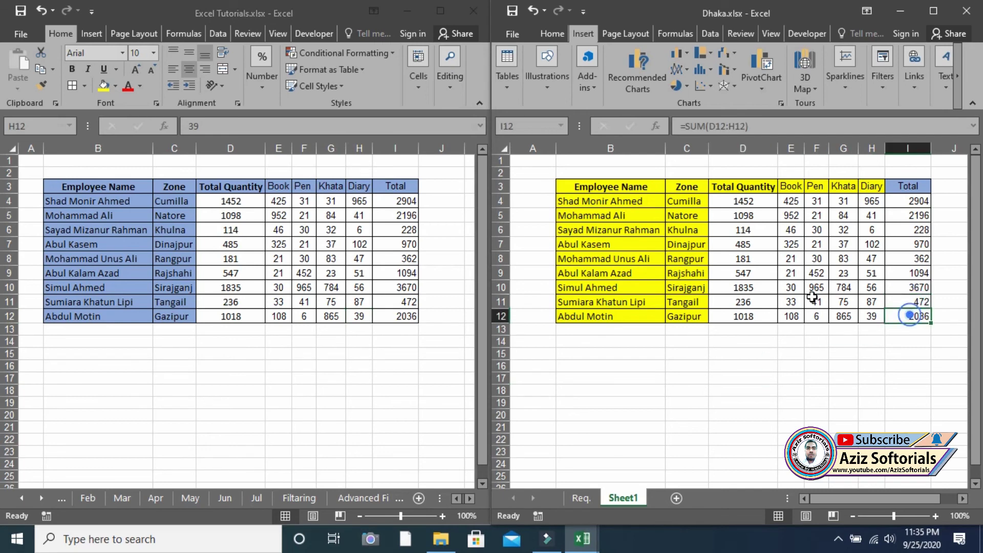